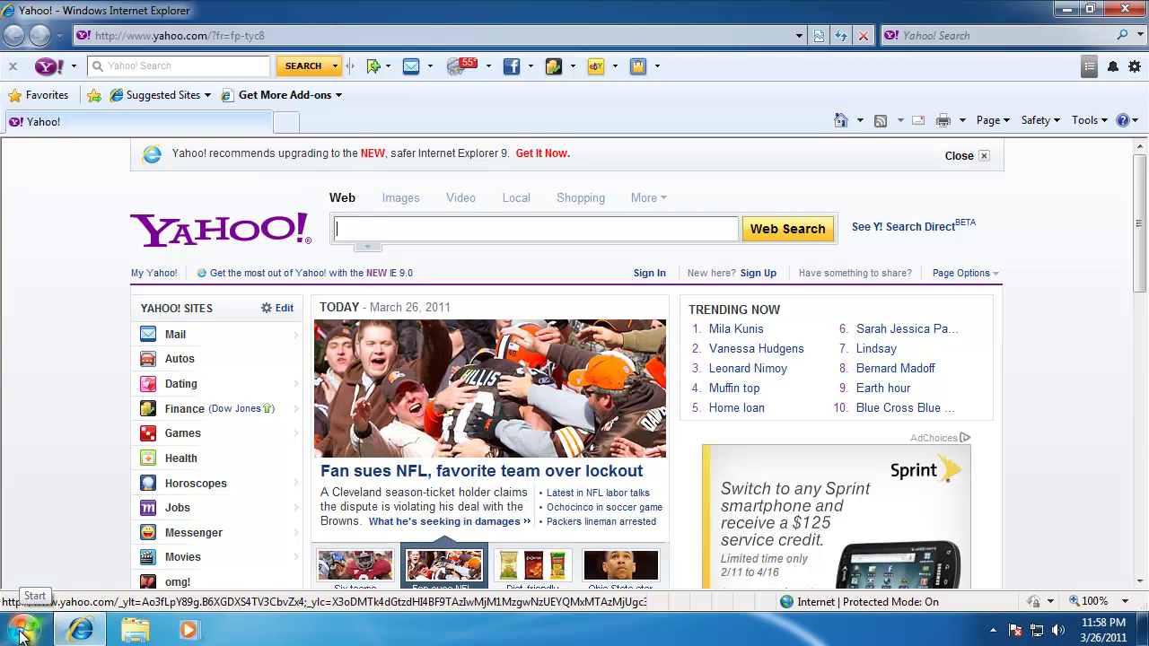
Open Control Panel's Uninstall a program list and close Internet Explorer.
click(21, 634)
click(293, 429)
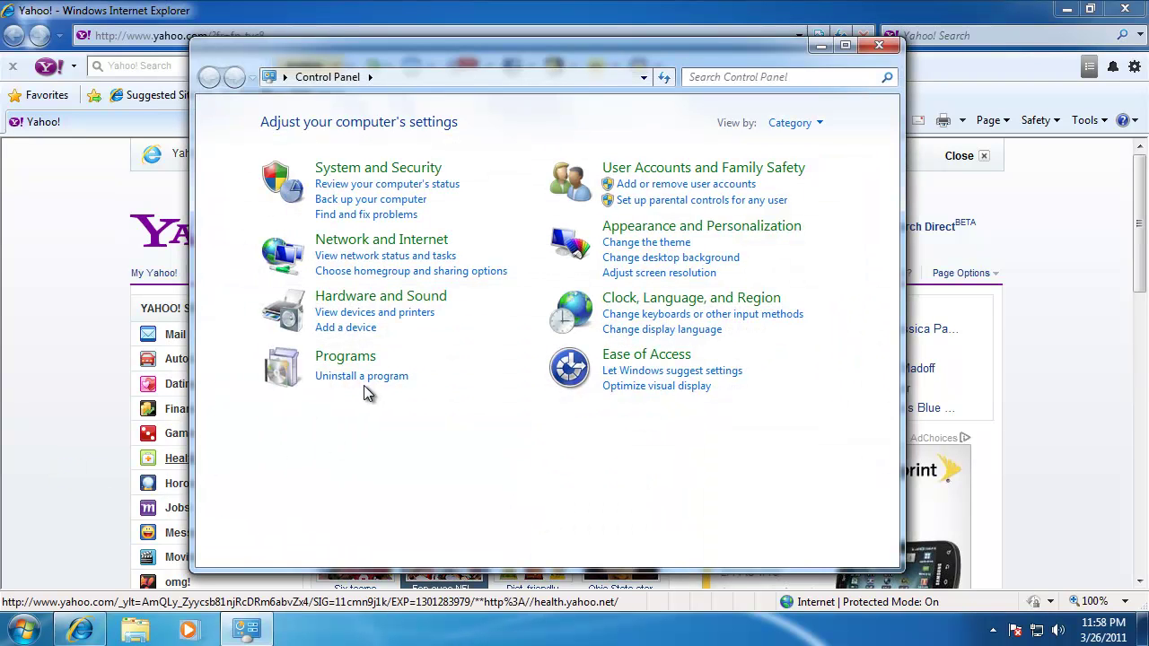
click(361, 376)
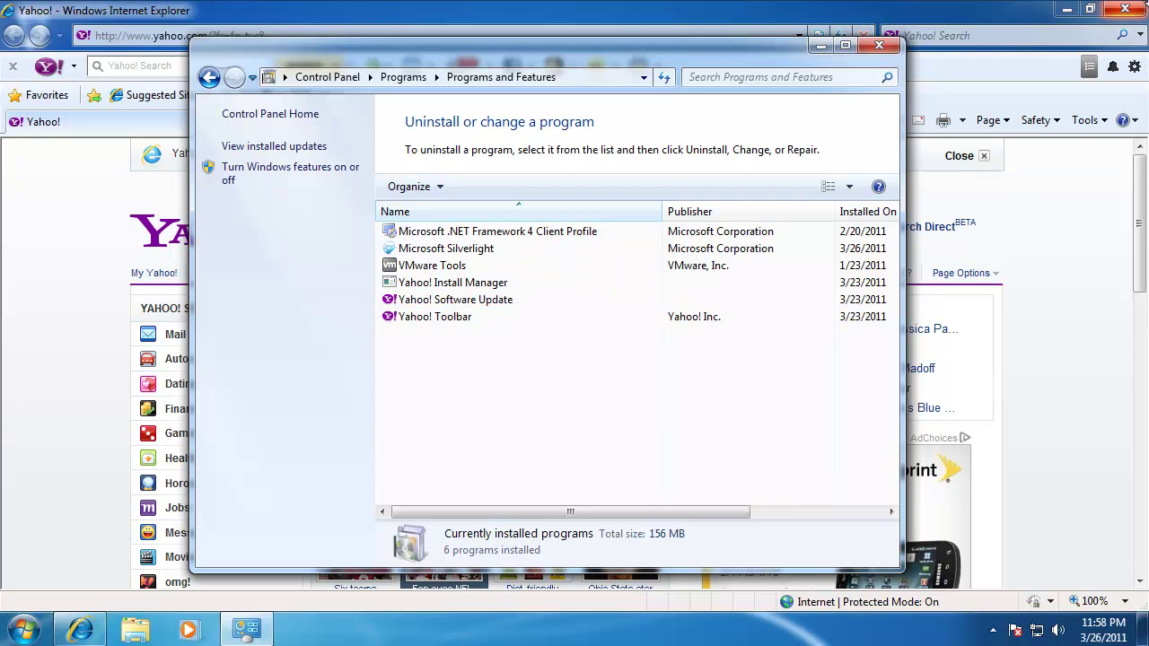
click(1122, 10)
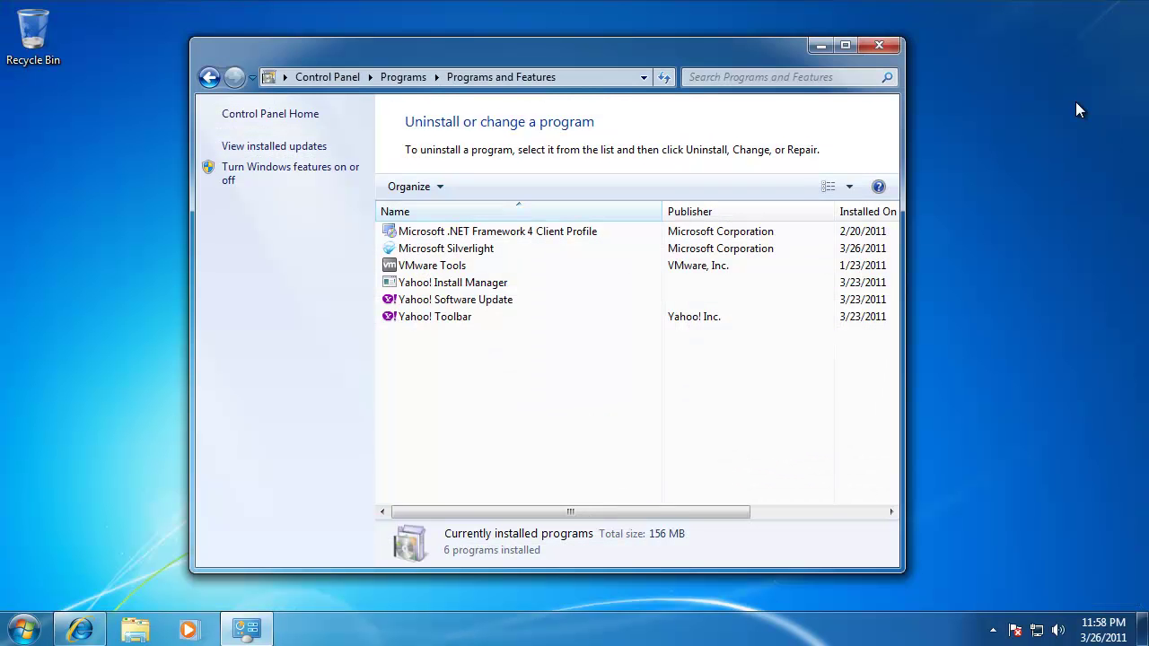
Uninstall Yahoo! Toolbar, declining the feedback prompt.
click(473, 319)
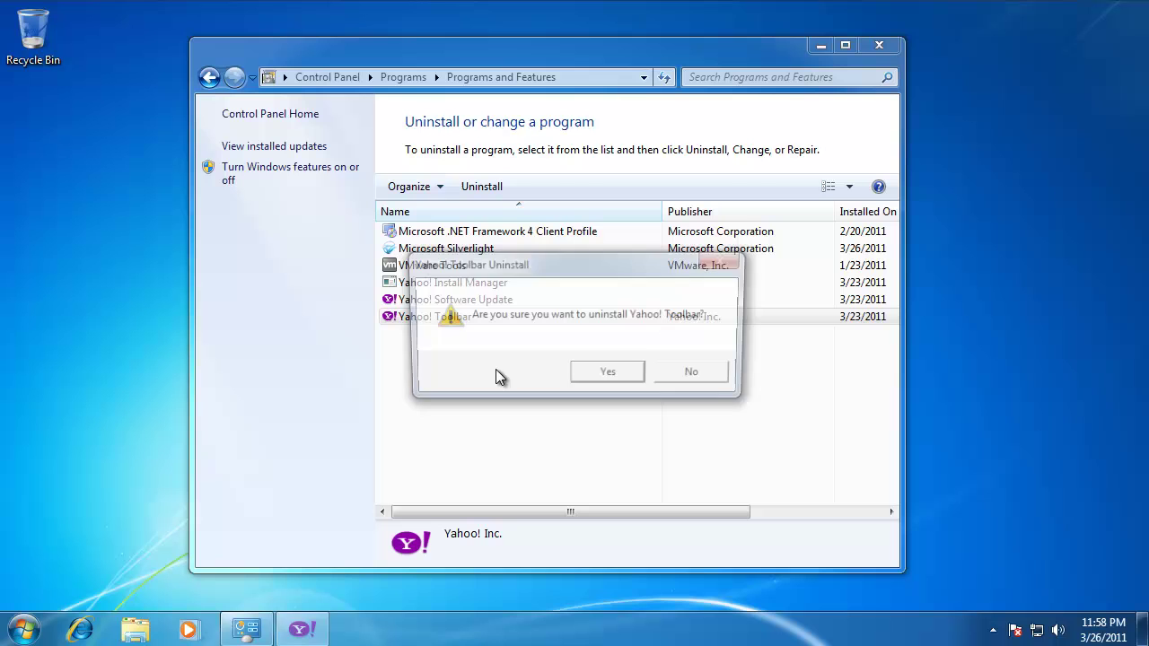
click(610, 376)
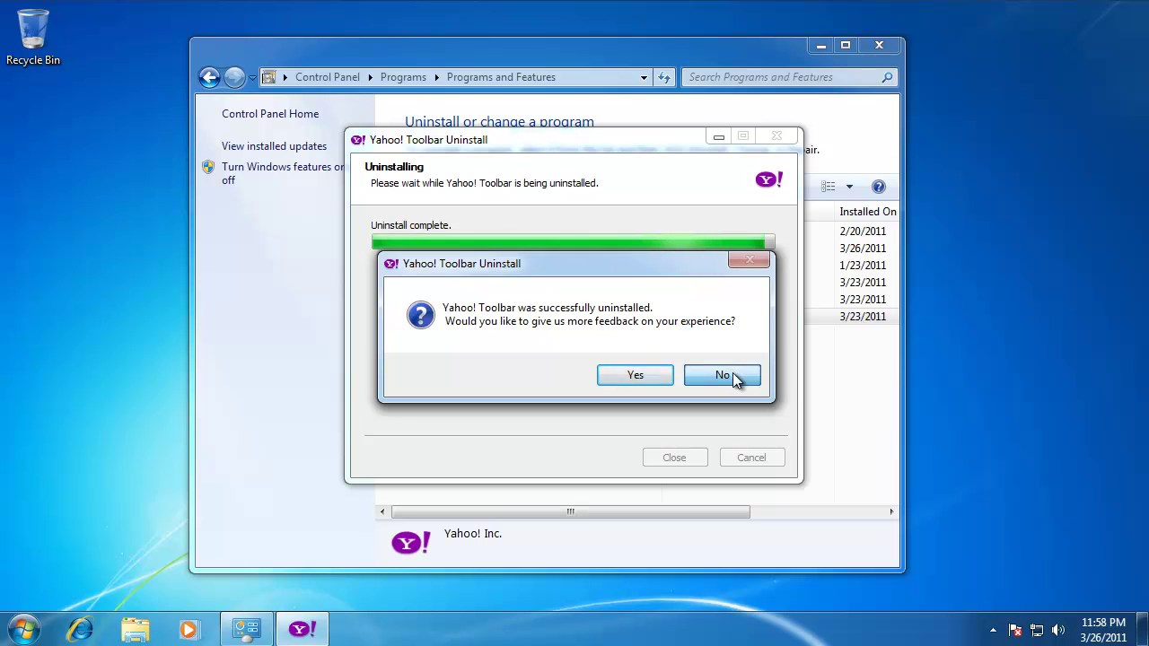
click(732, 374)
click(674, 458)
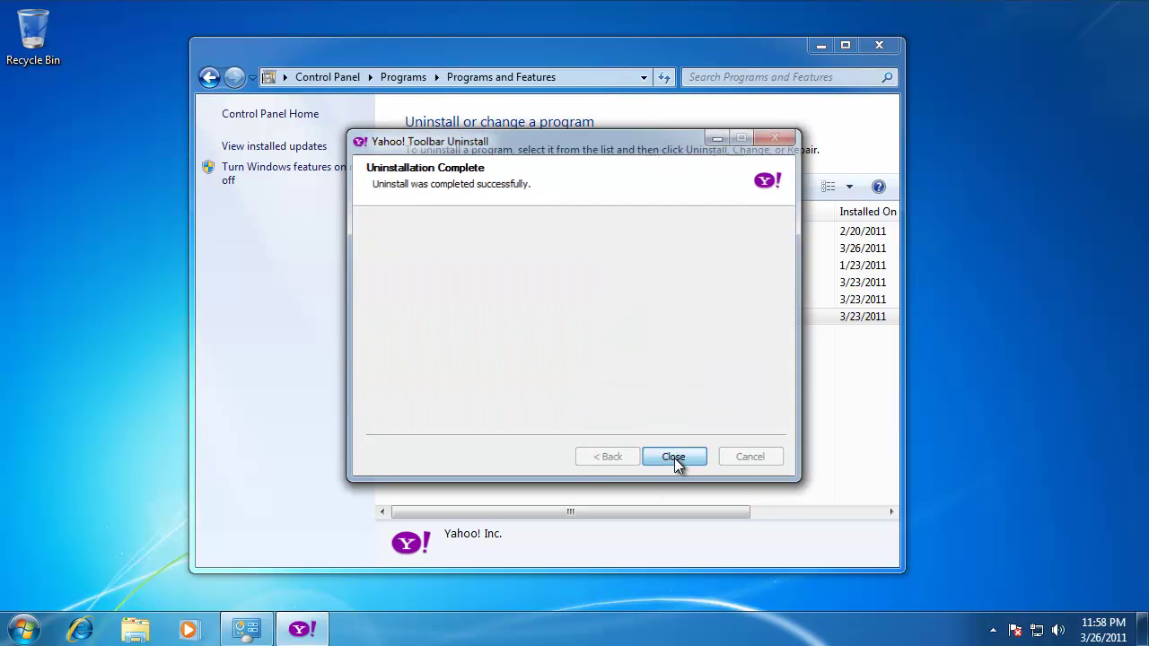
Uninstall Yahoo! Software Update from the installed programs list.
click(467, 303)
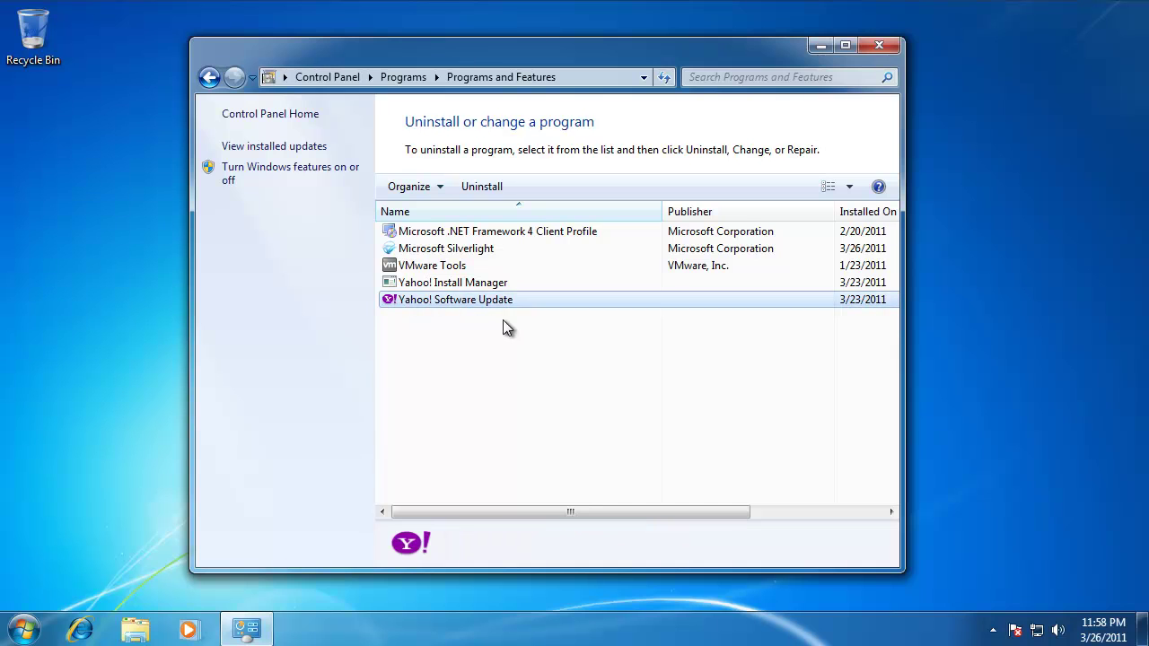
click(488, 186)
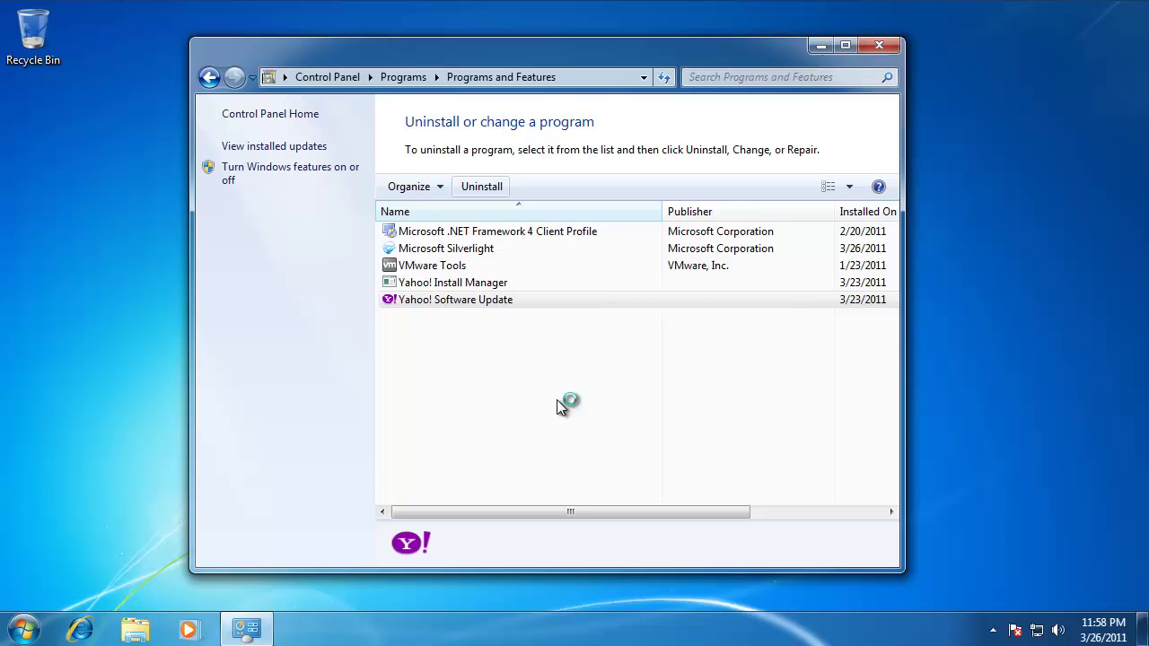
click(671, 456)
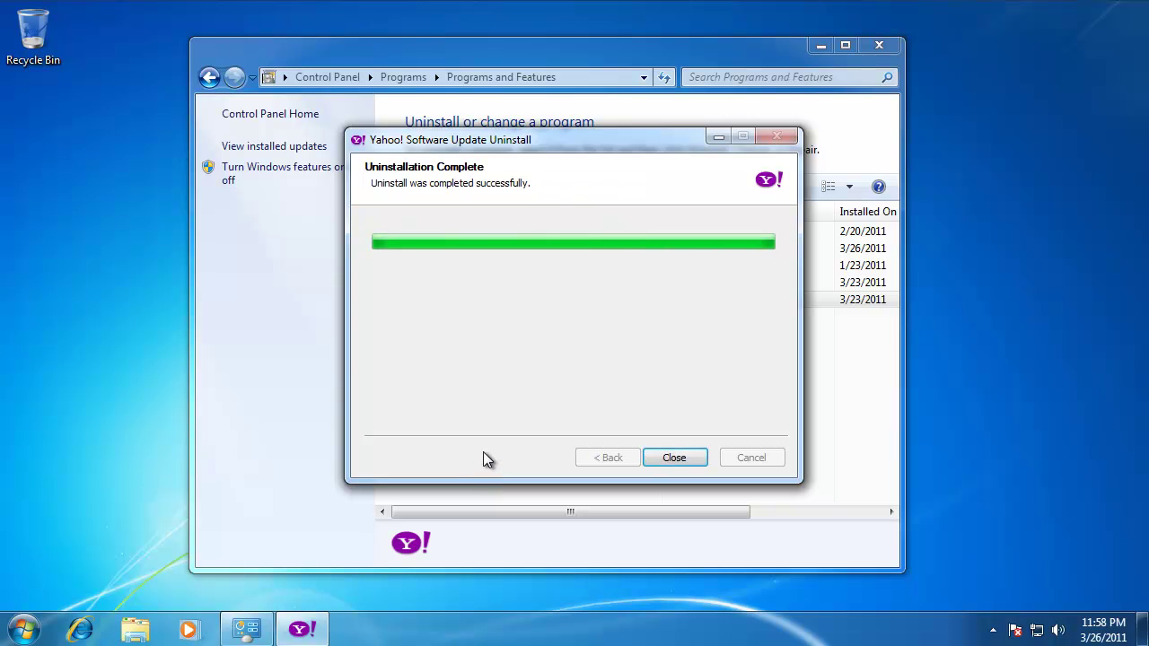
click(674, 458)
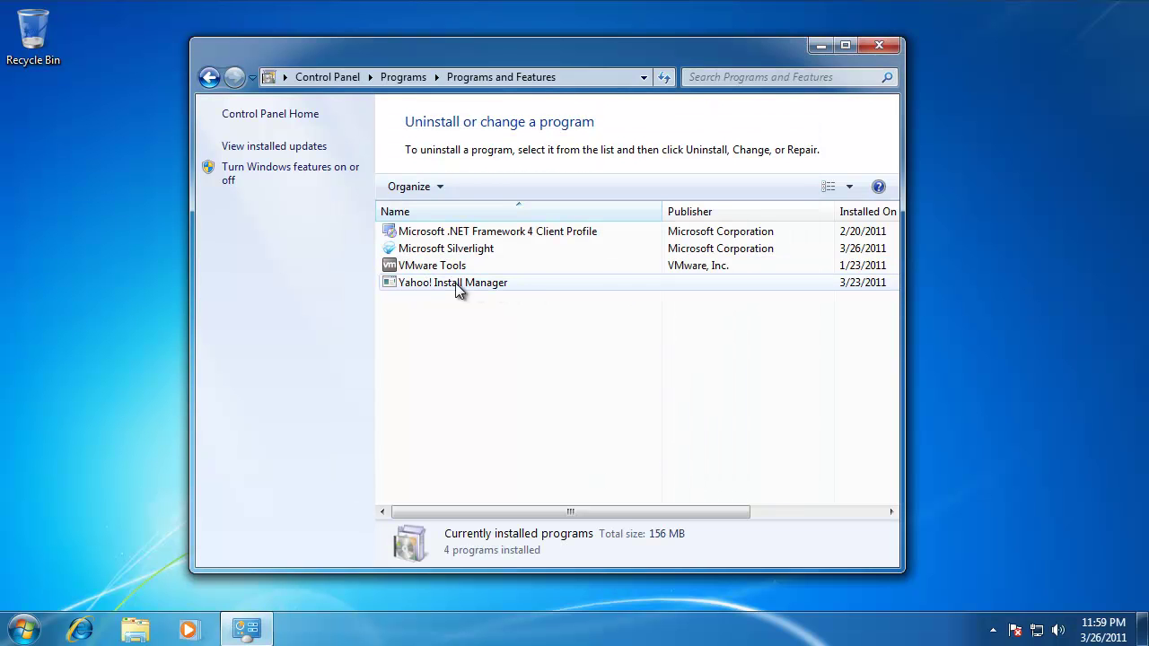
Uninstall Yahoo! Install Manager, skipping the restart and dismissing the RegSvr32 message.
click(426, 284)
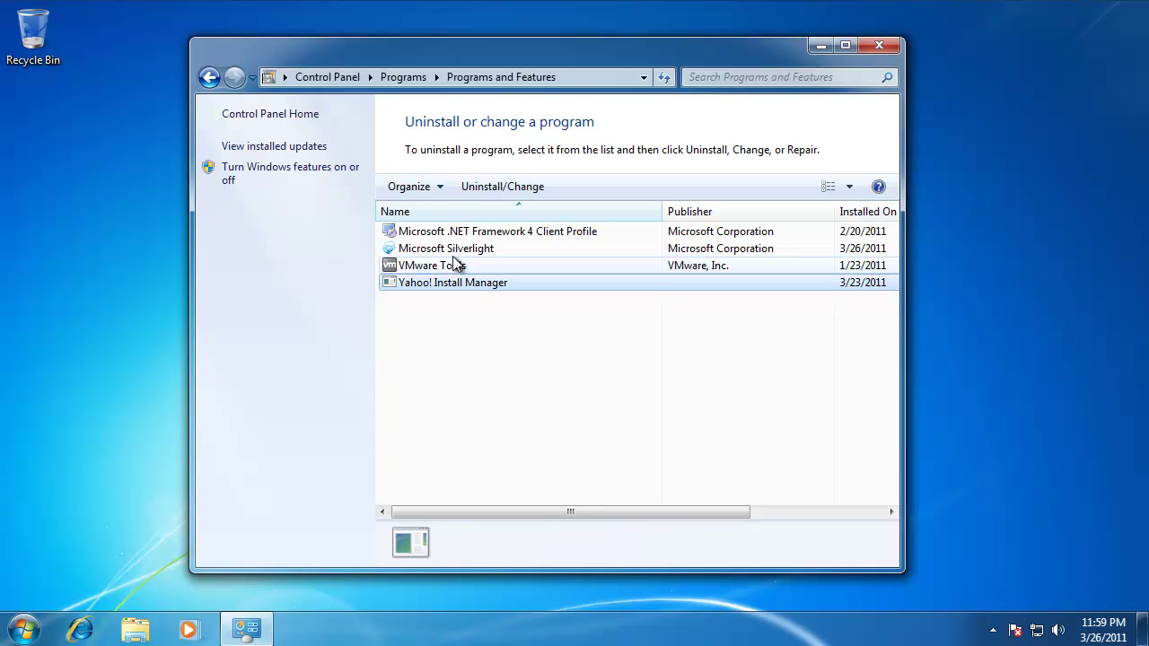
click(499, 191)
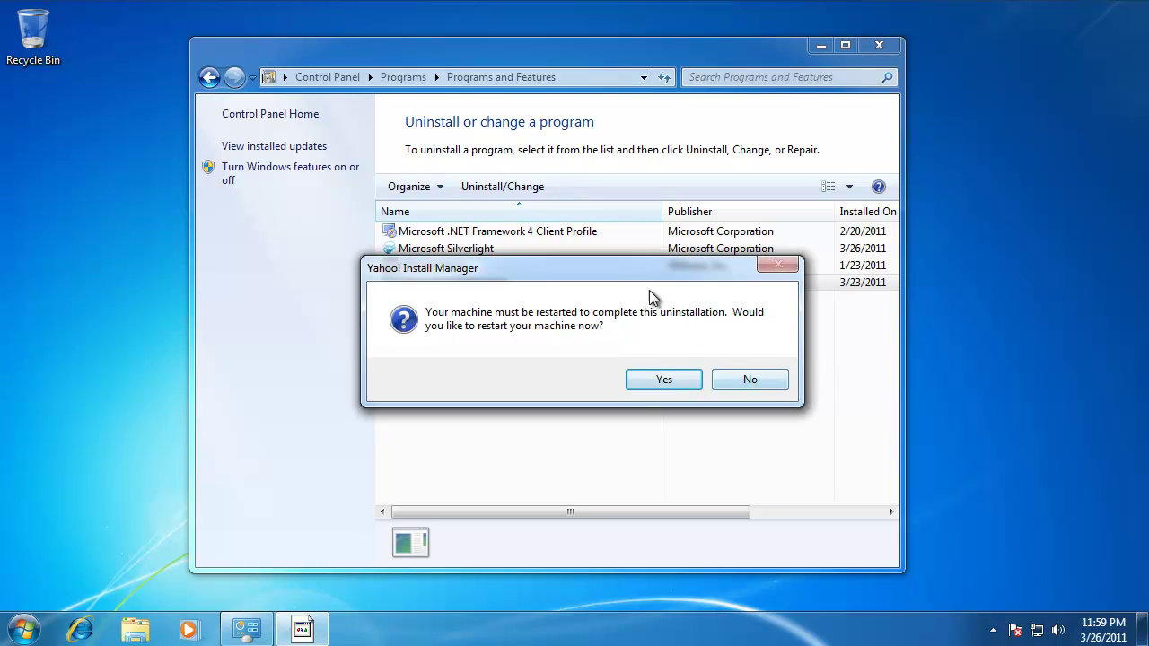
drag(630, 275, 667, 339)
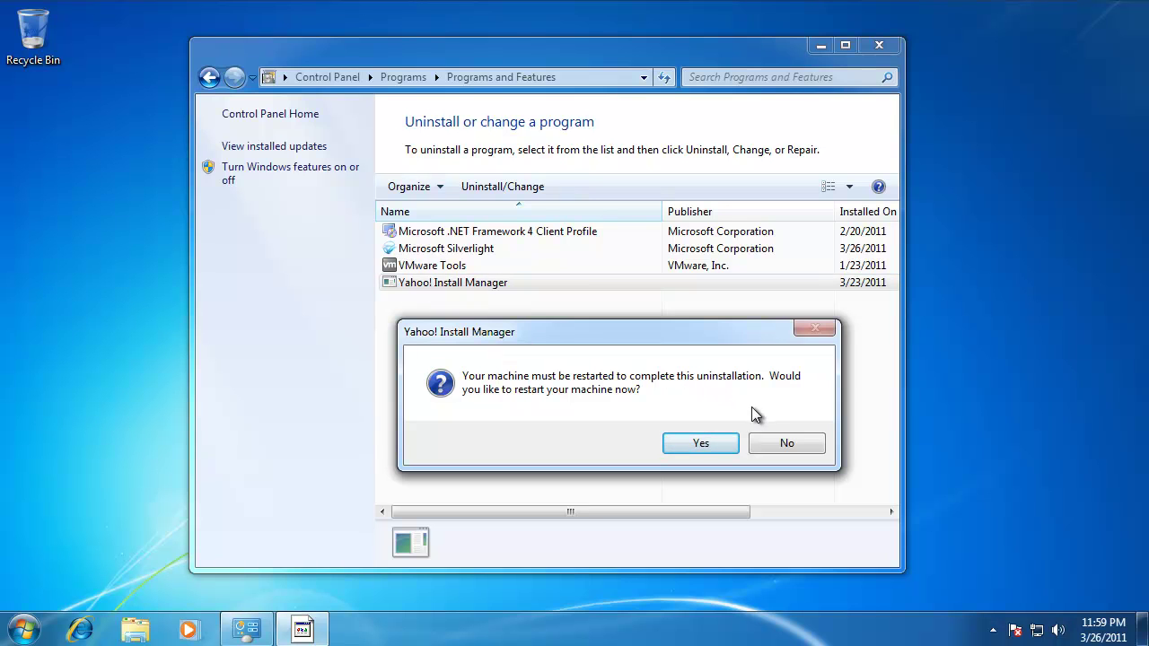
click(787, 443)
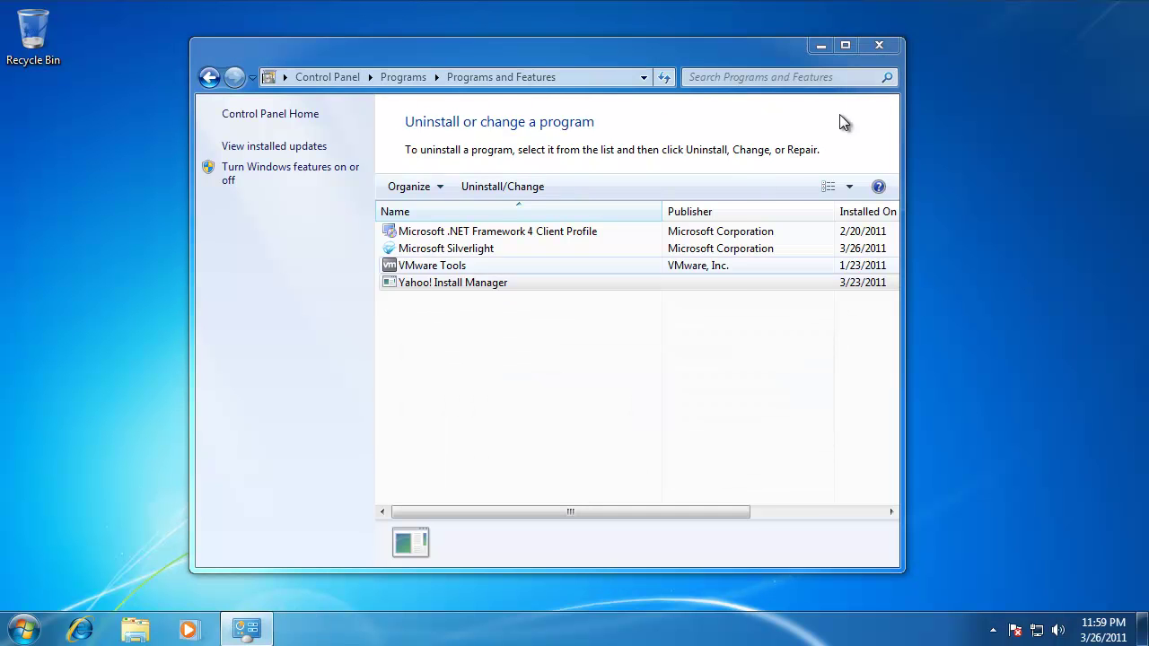
click(684, 324)
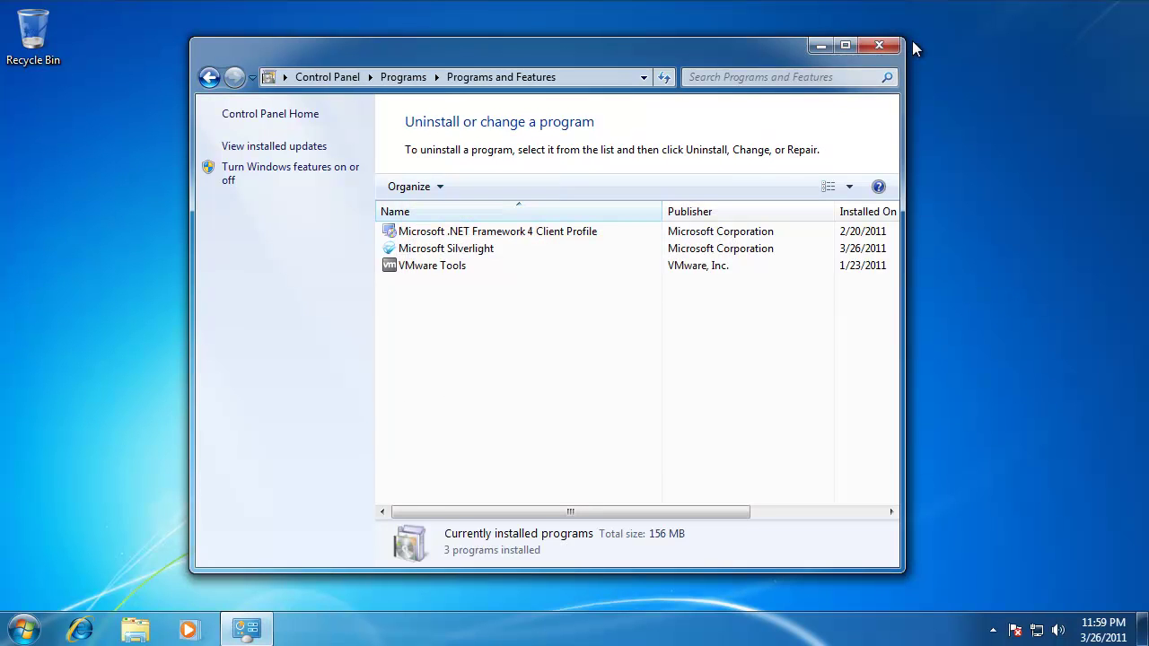
Close the Programs and Features window.
click(877, 47)
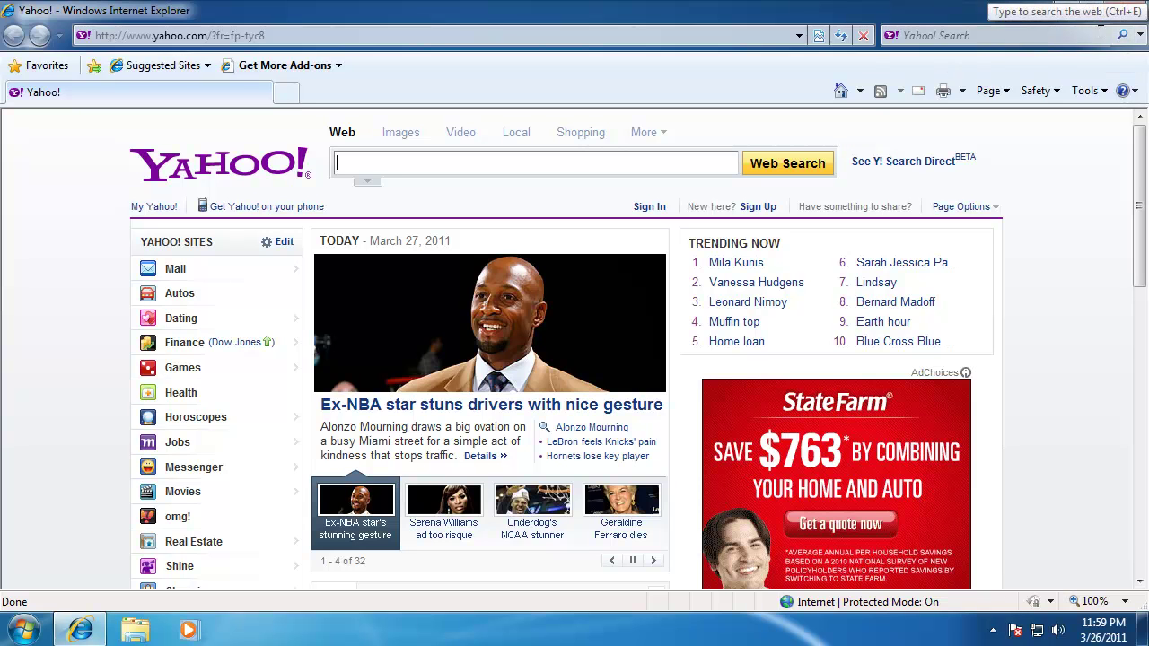
Make Bing the default search provider in Manage Search Providers.
click(1140, 36)
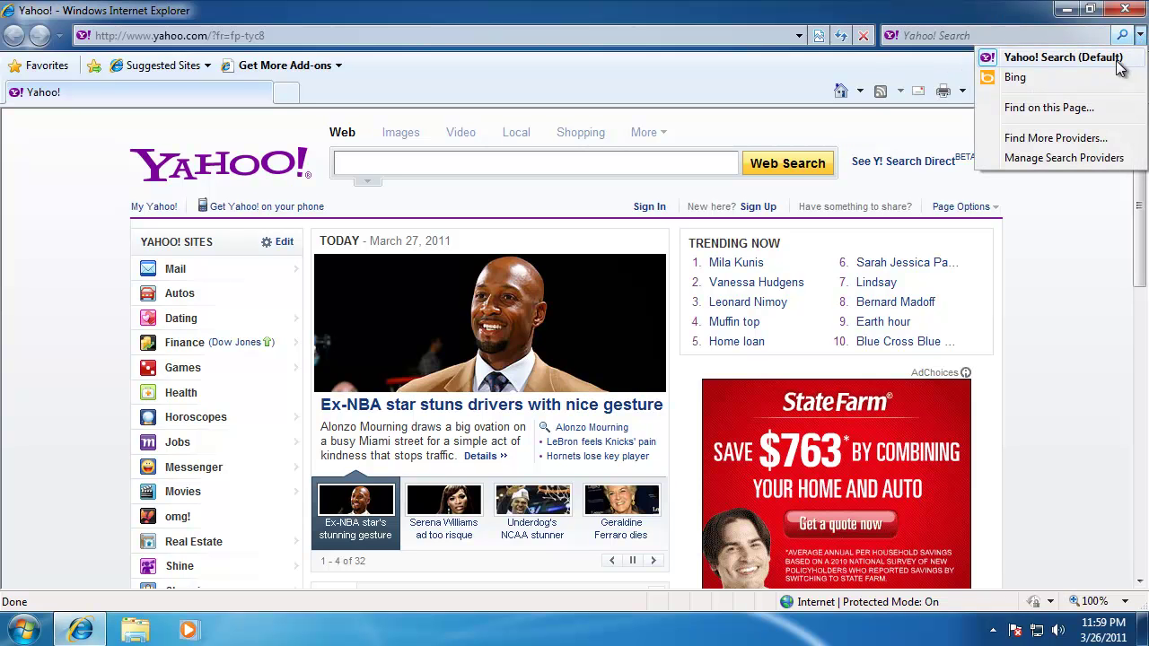
click(1079, 157)
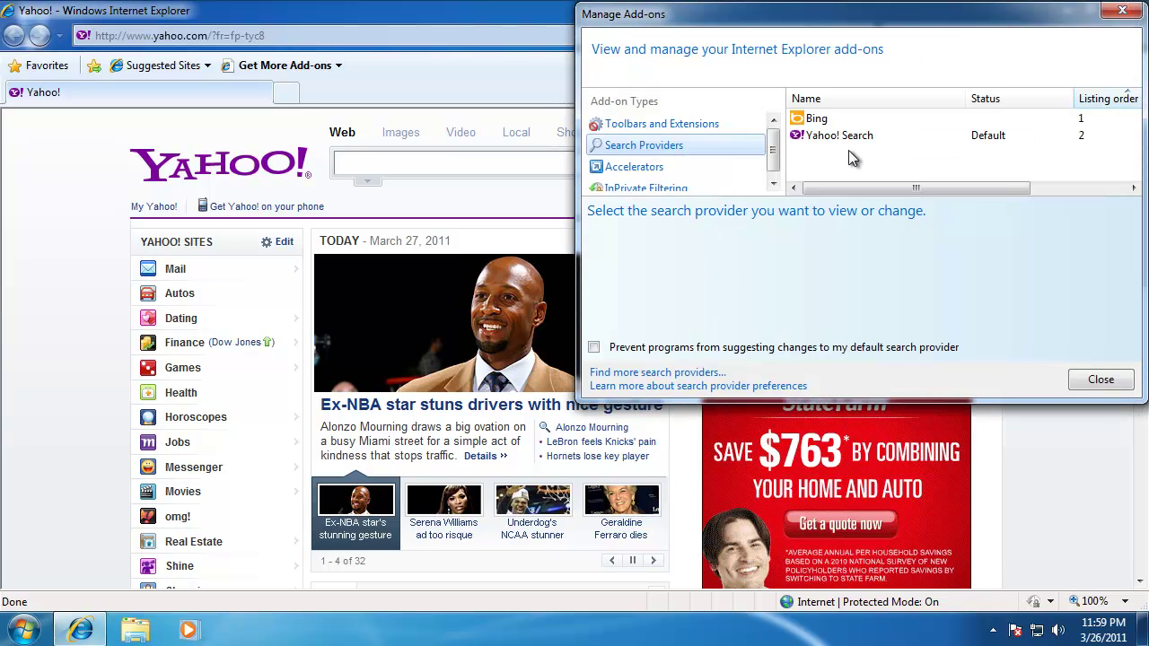
click(844, 139)
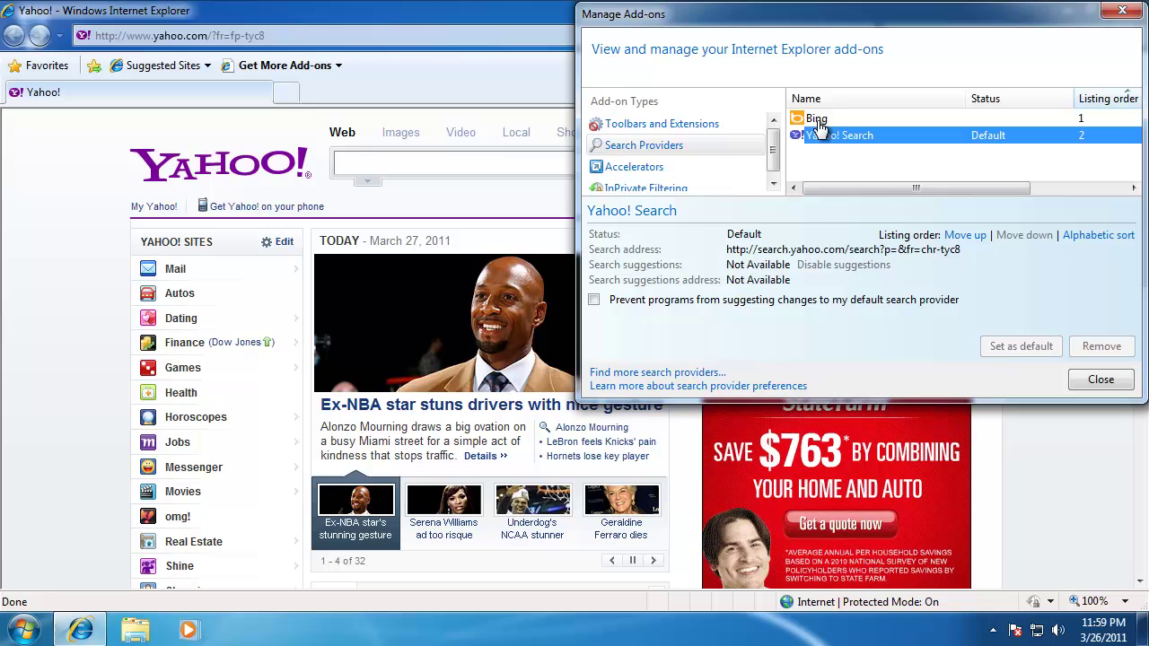
click(816, 119)
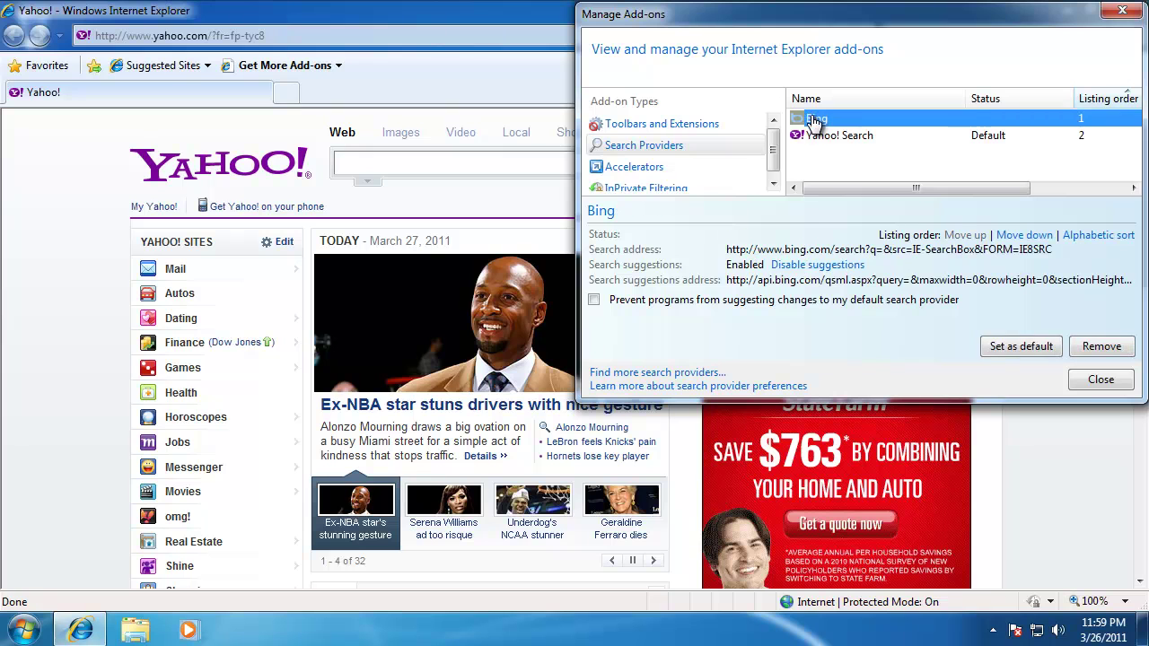
click(1027, 347)
Remove Yahoo! Search from the search providers list.
click(897, 136)
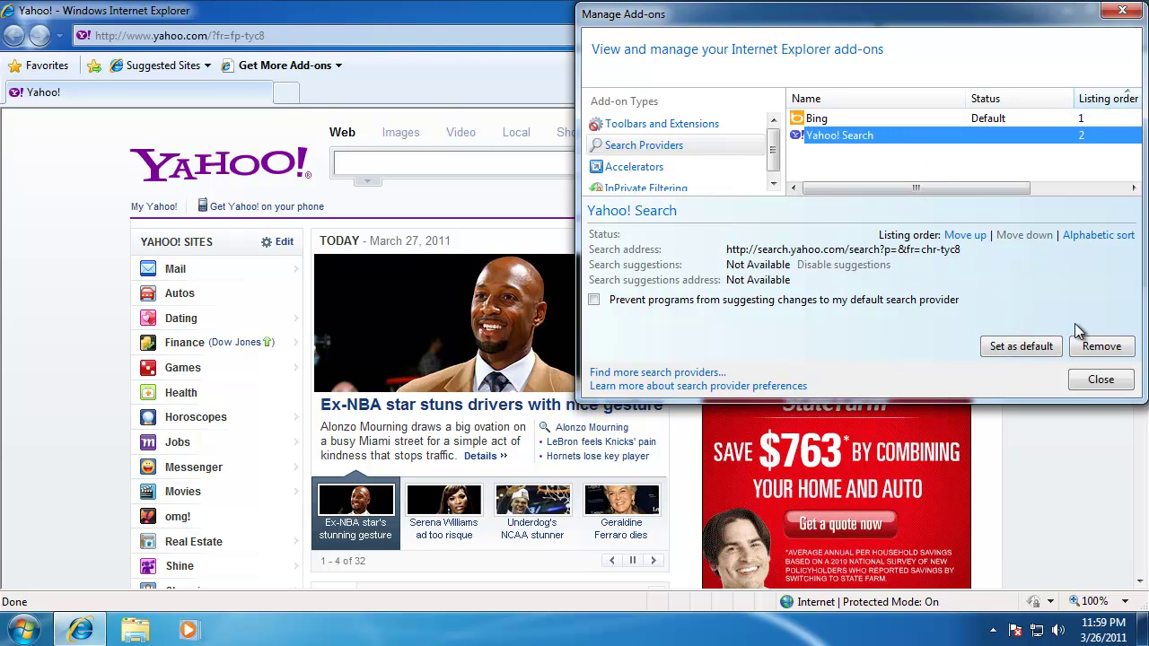
click(1113, 346)
click(1106, 380)
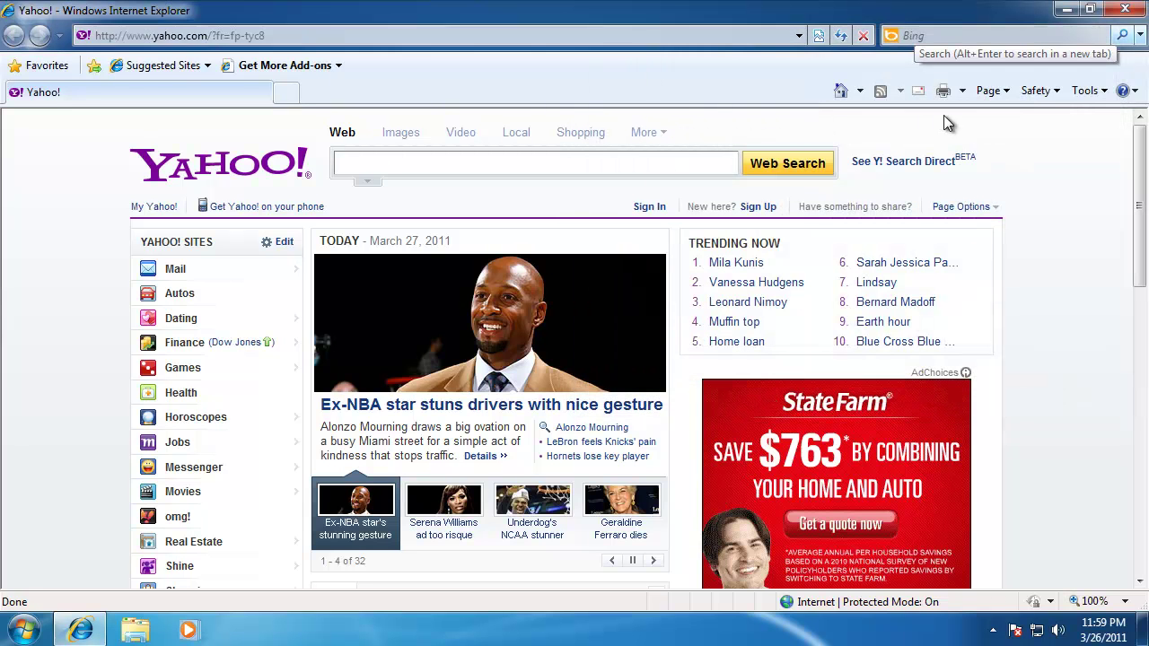
Reset the home page to the Microsoft default in Internet Options and load it.
click(1088, 90)
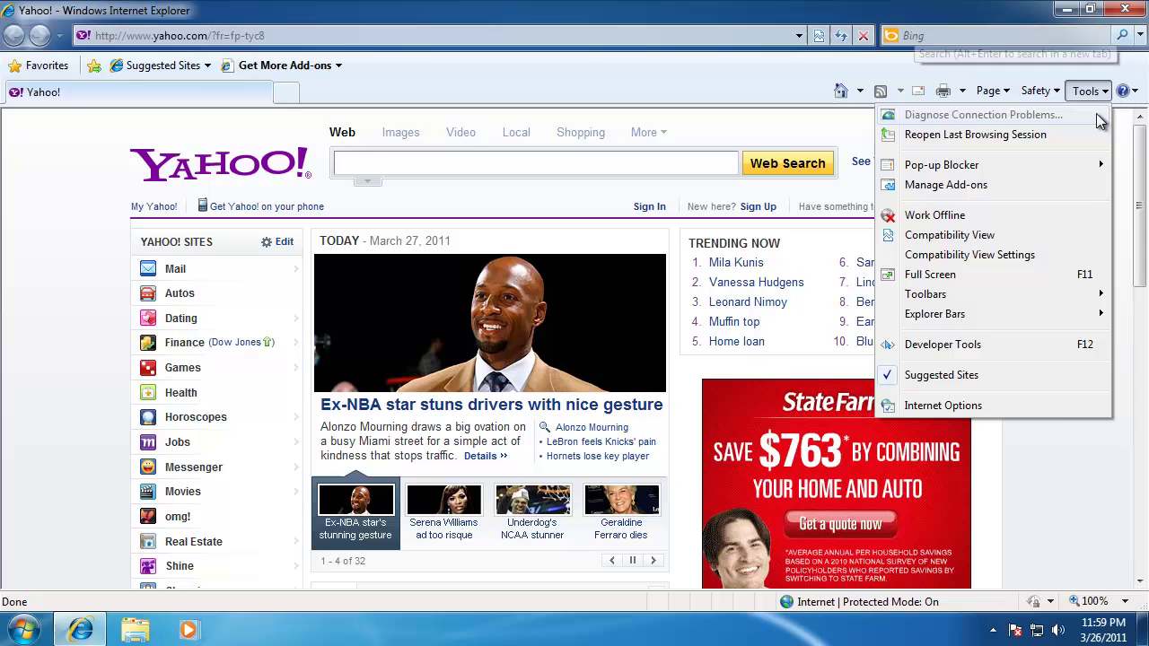
click(1052, 403)
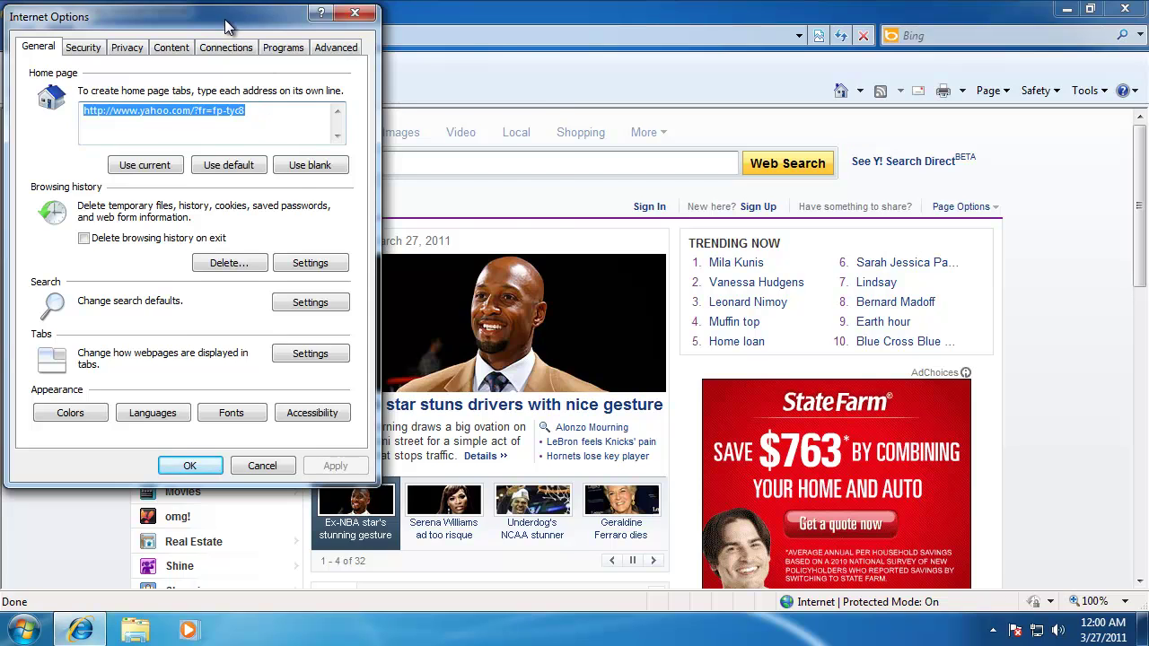
drag(225, 19, 391, 74)
click(406, 220)
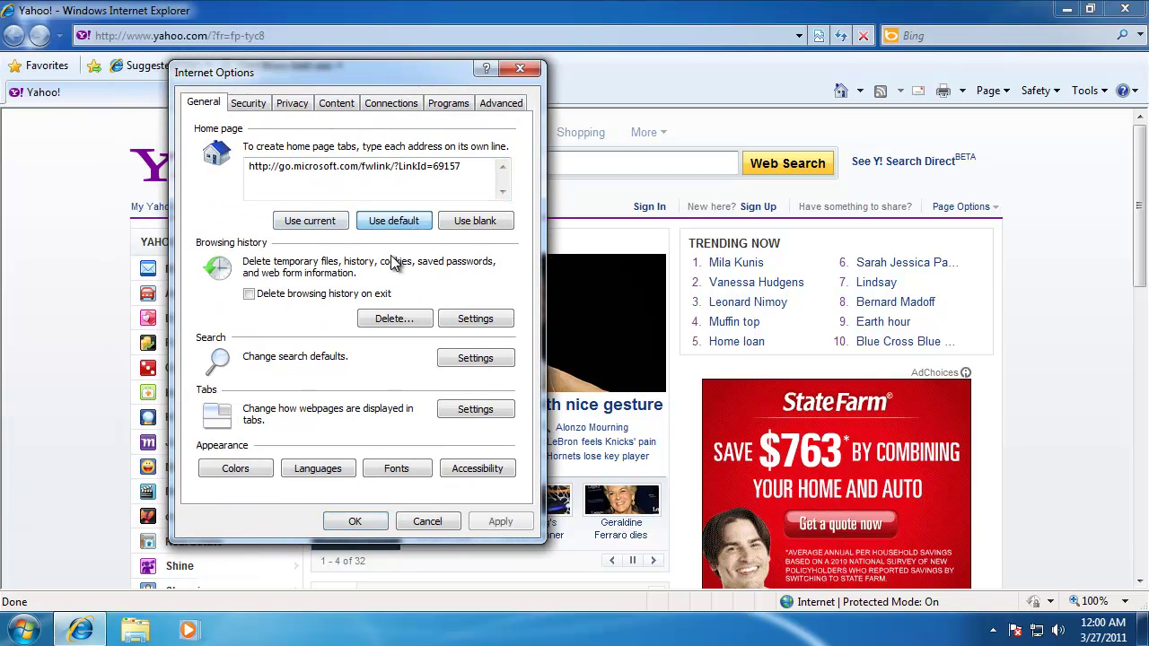
click(356, 524)
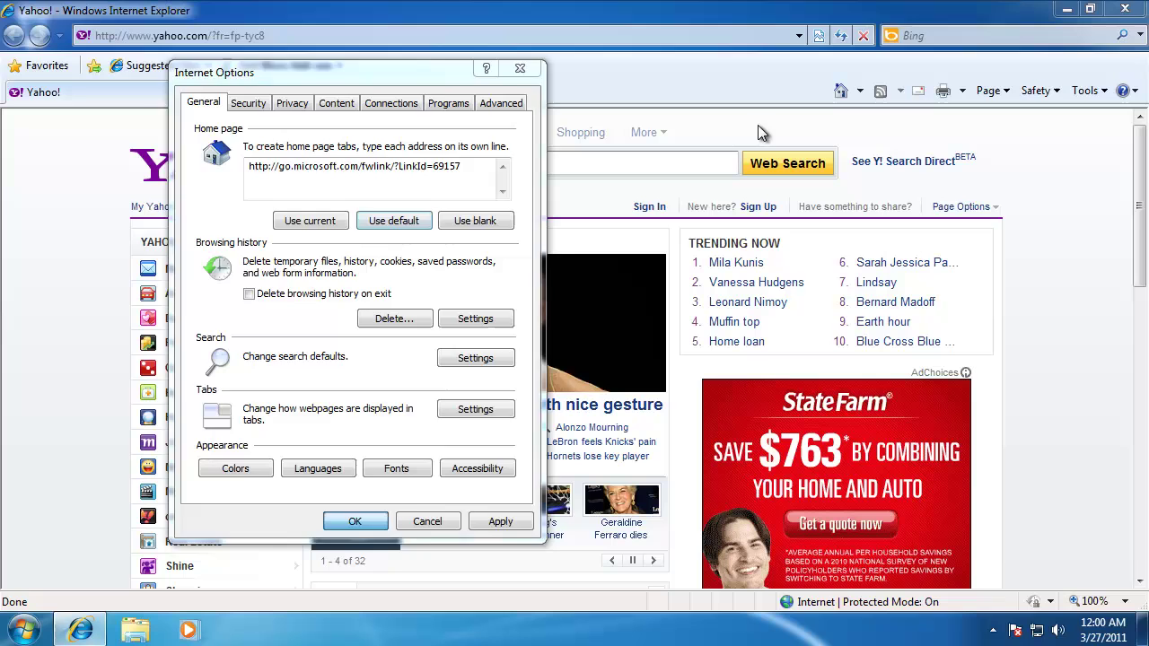
click(841, 90)
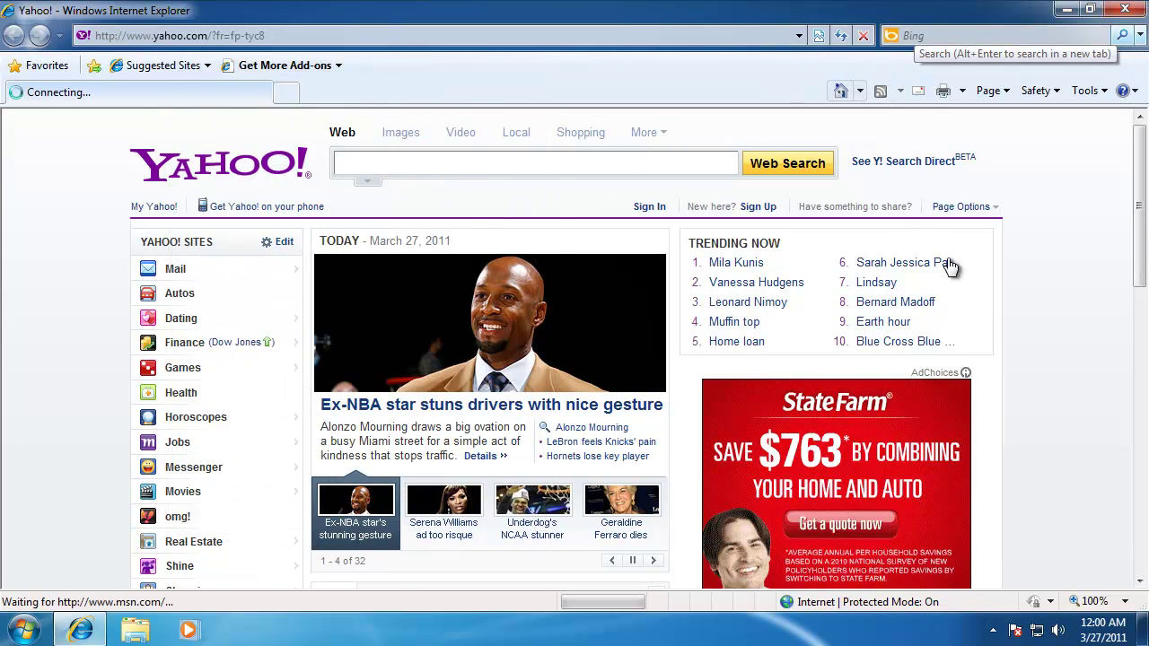